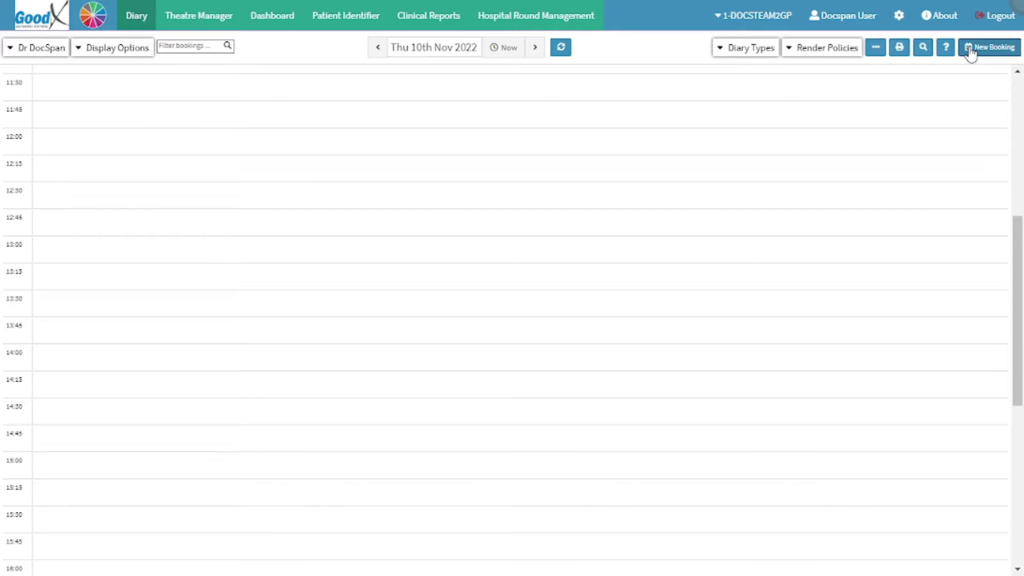
Start a new 15-minute 10:00 Consultation booking in Dr DocSpan's diary for 2022-11-10
{"action": "left_click", "coordinate": [971, 48]}
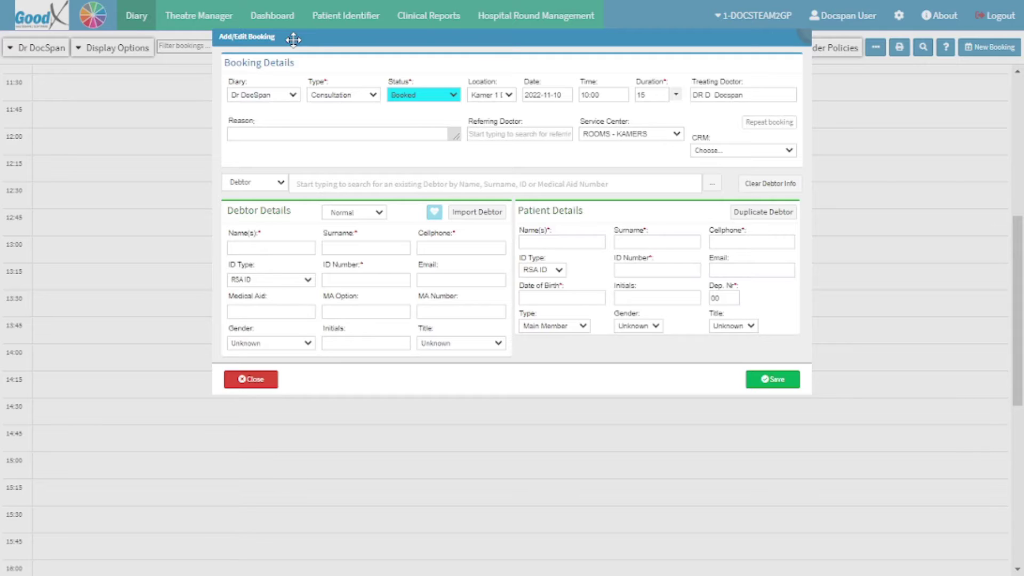
{"action": "left_click", "coordinate": [304, 64]}
Switch the booking lookup from Debtor to Patient and search by the patient's first name
{"action": "left_click", "coordinate": [274, 186]}
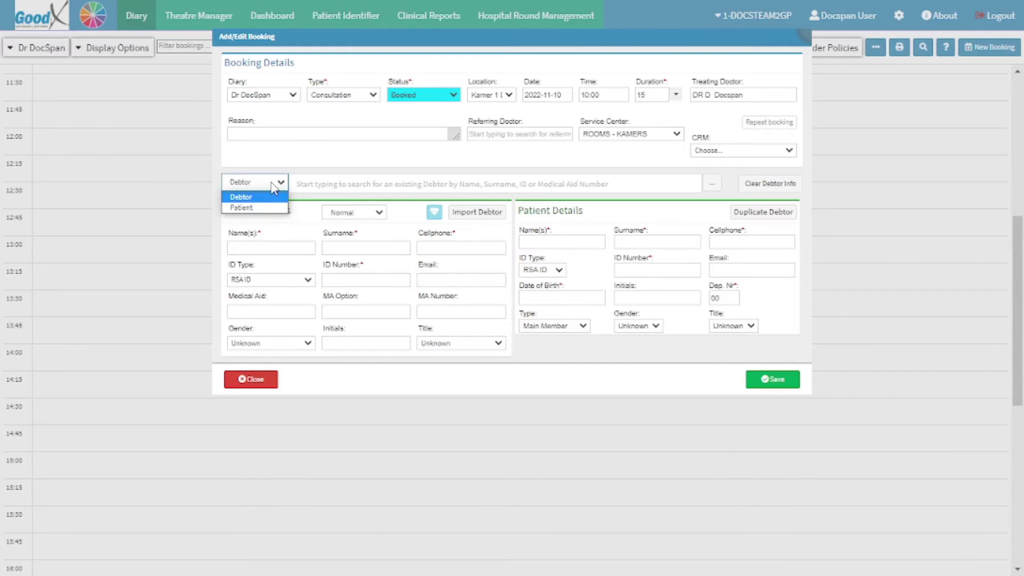
{"action": "left_click", "coordinate": [262, 208]}
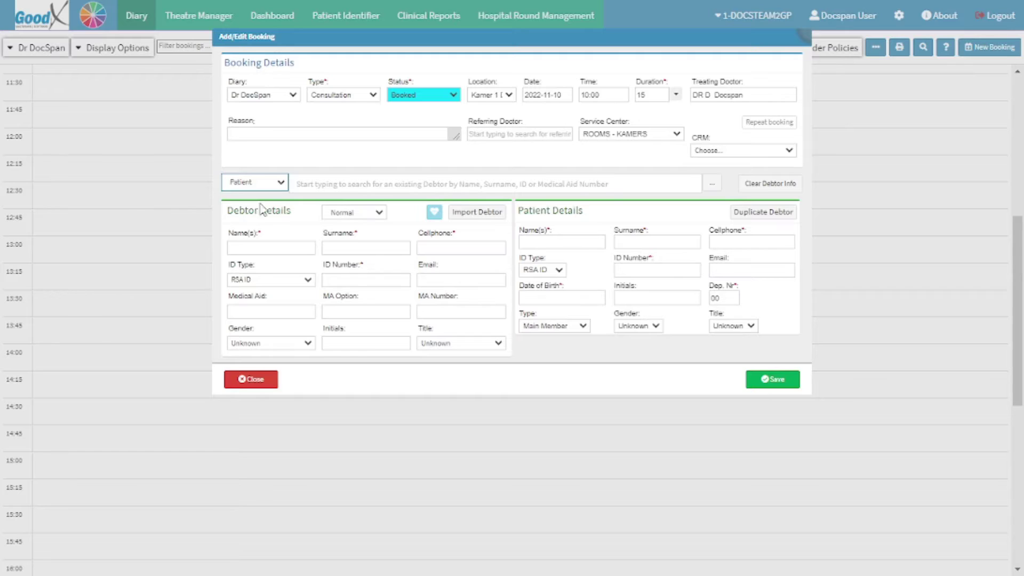
{"action": "left_click", "coordinate": [293, 184]}
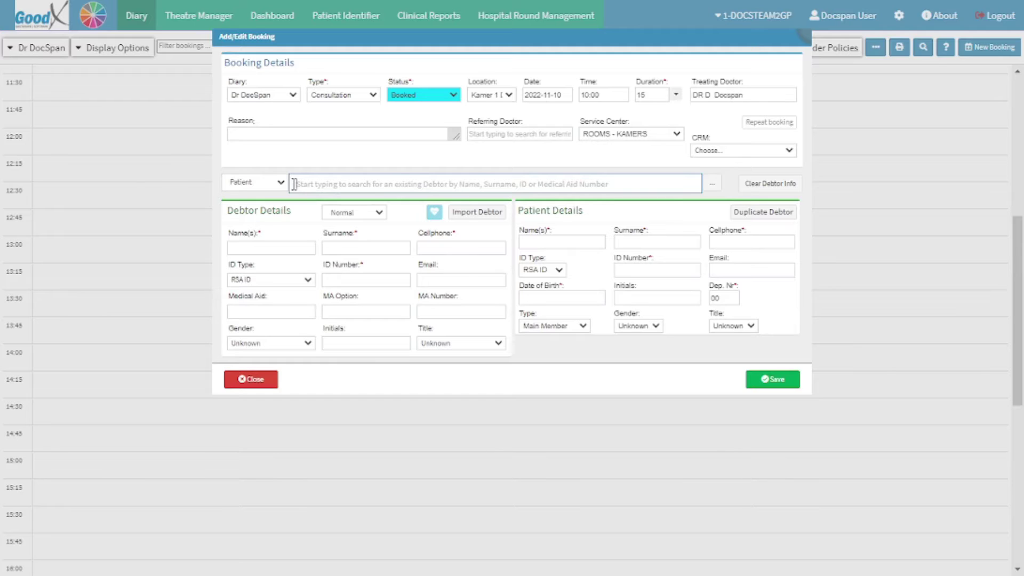
{"action": "type", "text": "MICHELLE"}
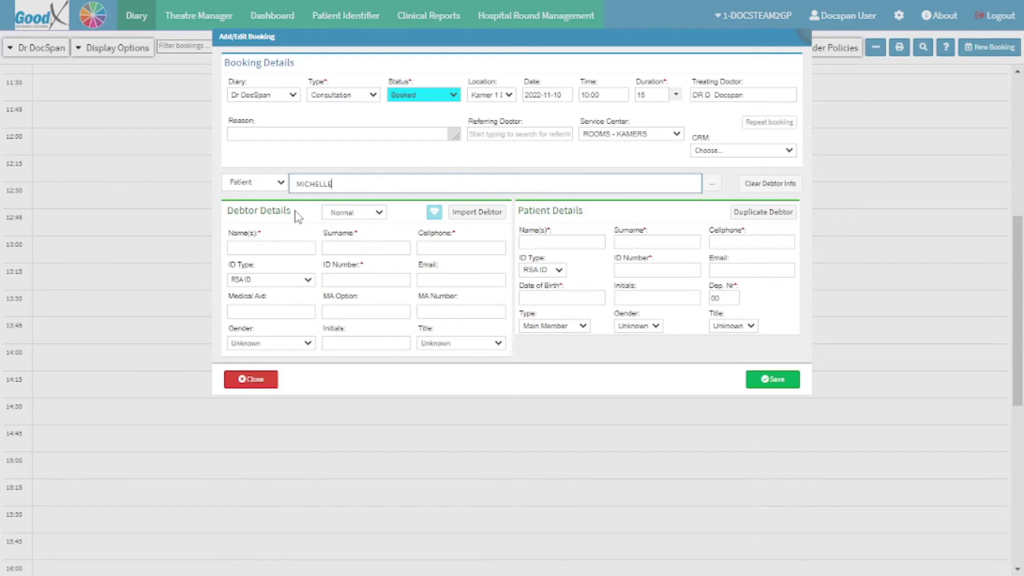
Enter the debtor's first name, surname, cellphone and ID number so gender Male and title MR fill in
{"action": "left_click", "coordinate": [235, 247]}
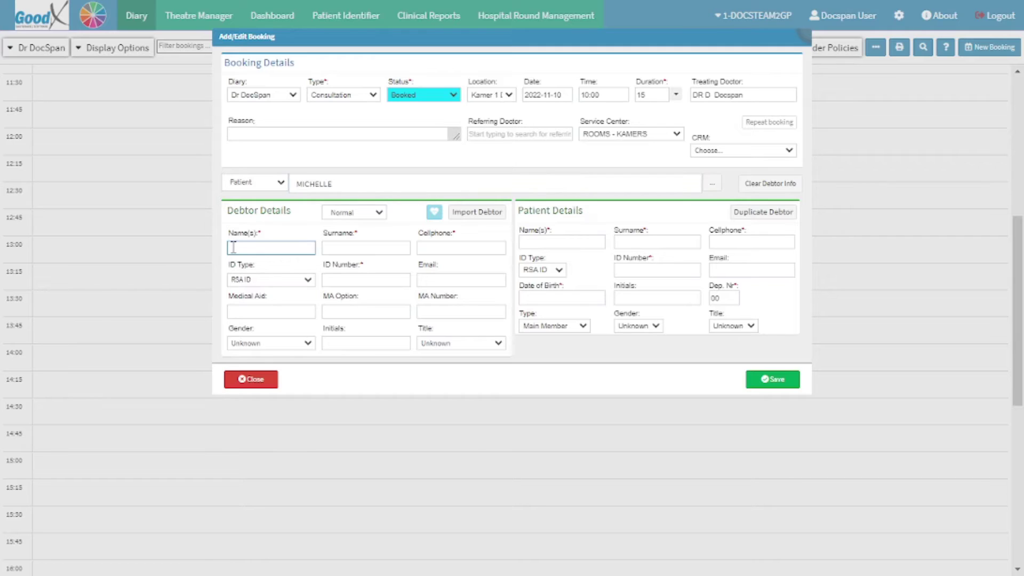
{"action": "left_click", "coordinate": [327, 248]}
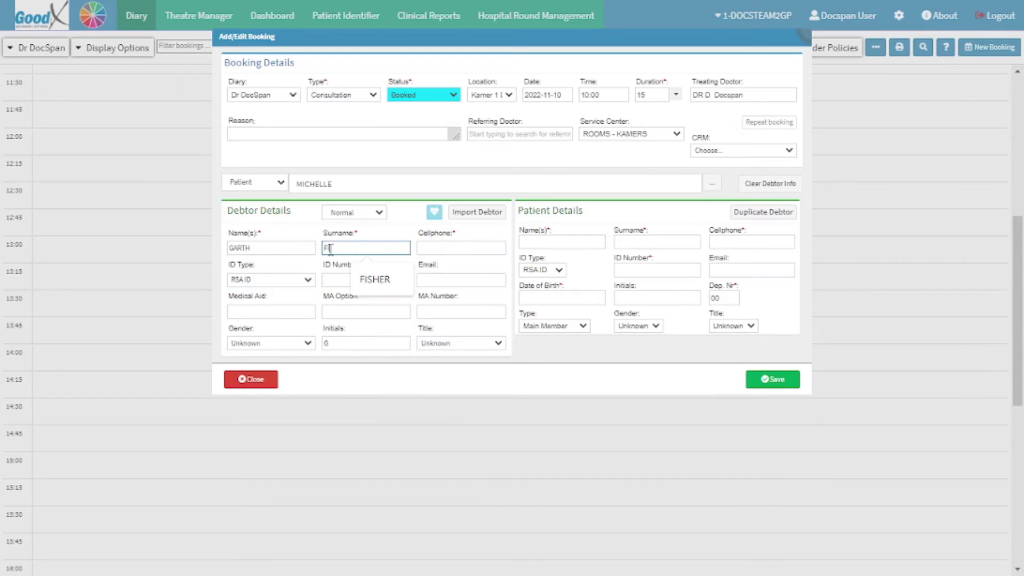
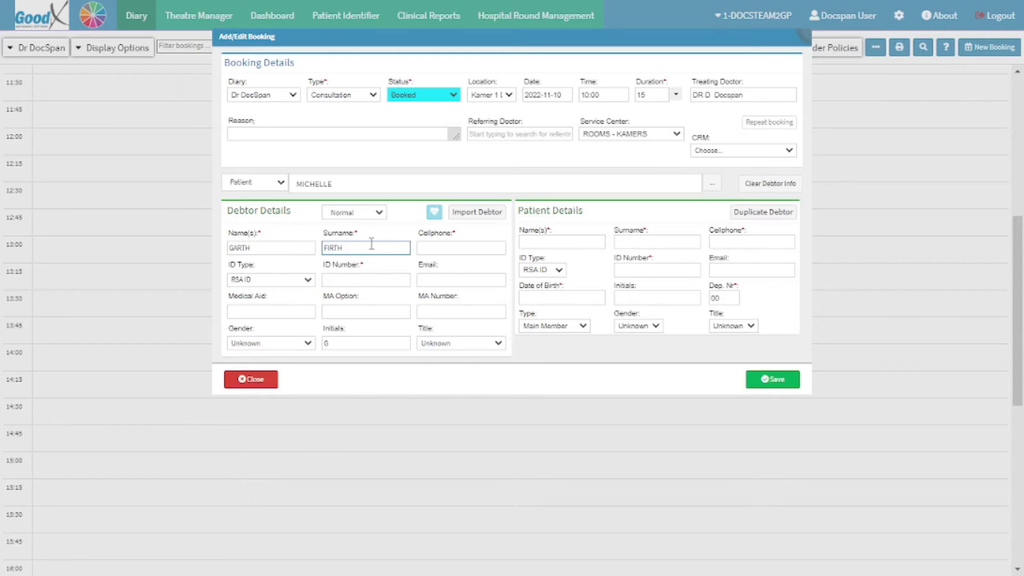
{"action": "left_click", "coordinate": [420, 248]}
{"action": "type", "text": "082"}
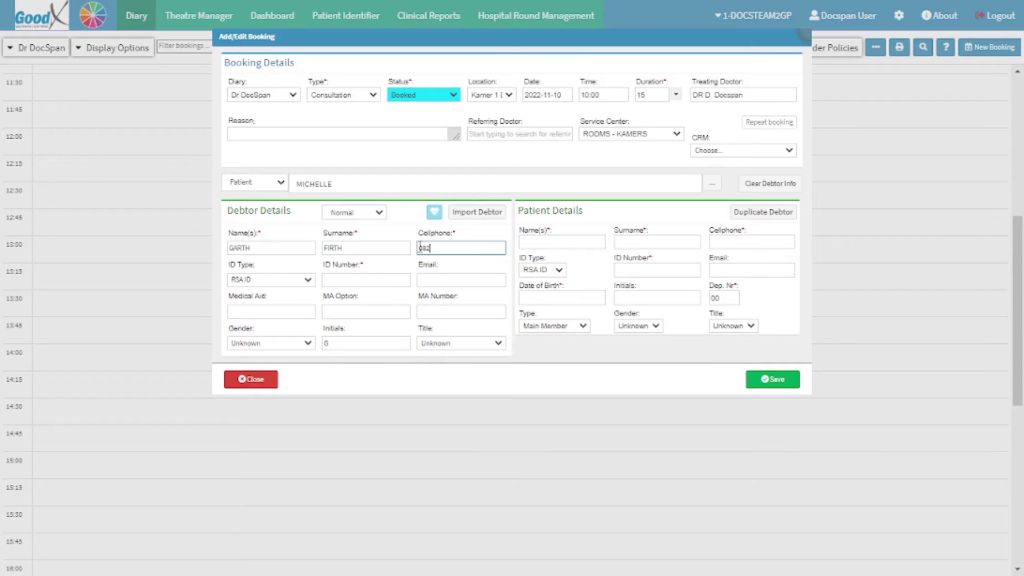
{"action": "type", "text": "0000000"}
{"action": "left_click", "coordinate": [330, 277]}
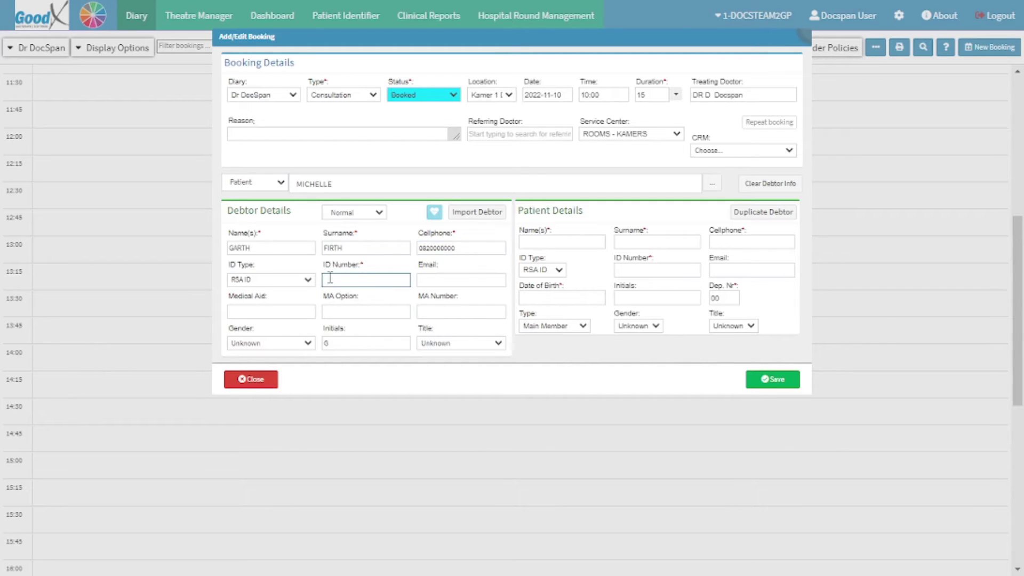
{"action": "left_click", "coordinate": [731, 212]}
{"action": "left_click", "coordinate": [732, 213]}
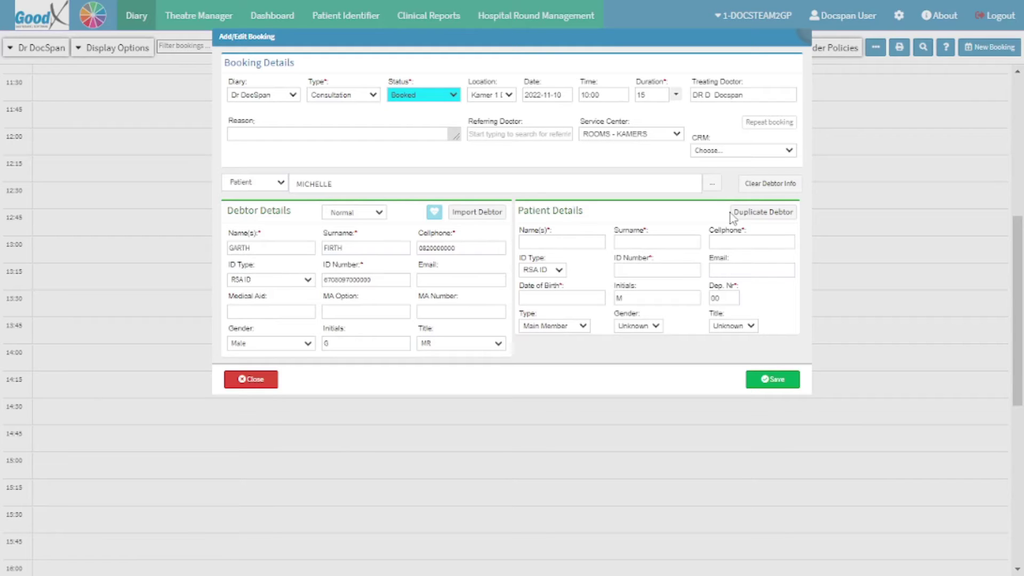
{"action": "key", "text": "ctrl"}
{"action": "key", "text": "ctrl"}
Enter the patient's first name, surname and cellphone number in Patient Details
{"action": "left_click", "coordinate": [531, 241]}
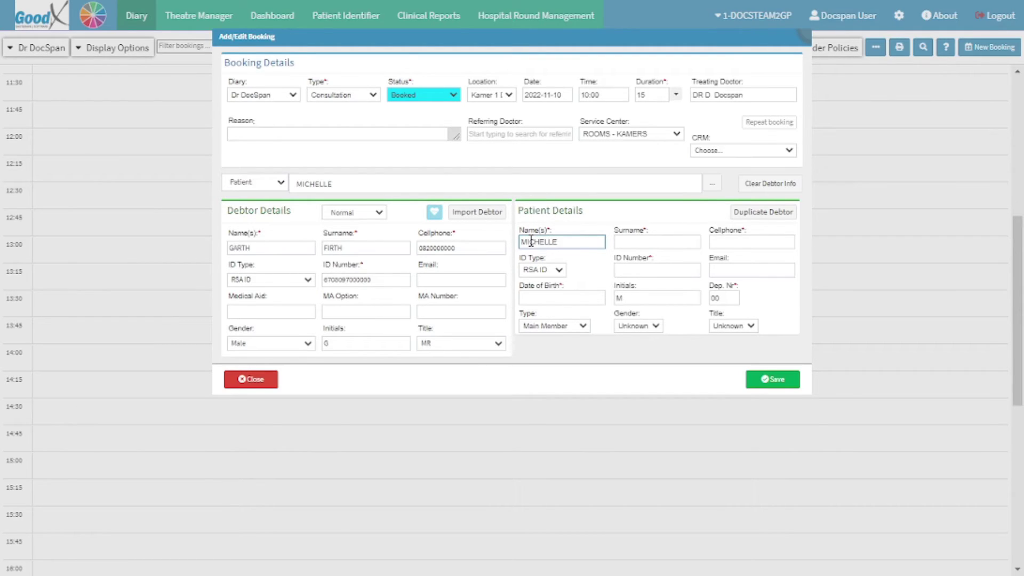
{"action": "left_click", "coordinate": [628, 240]}
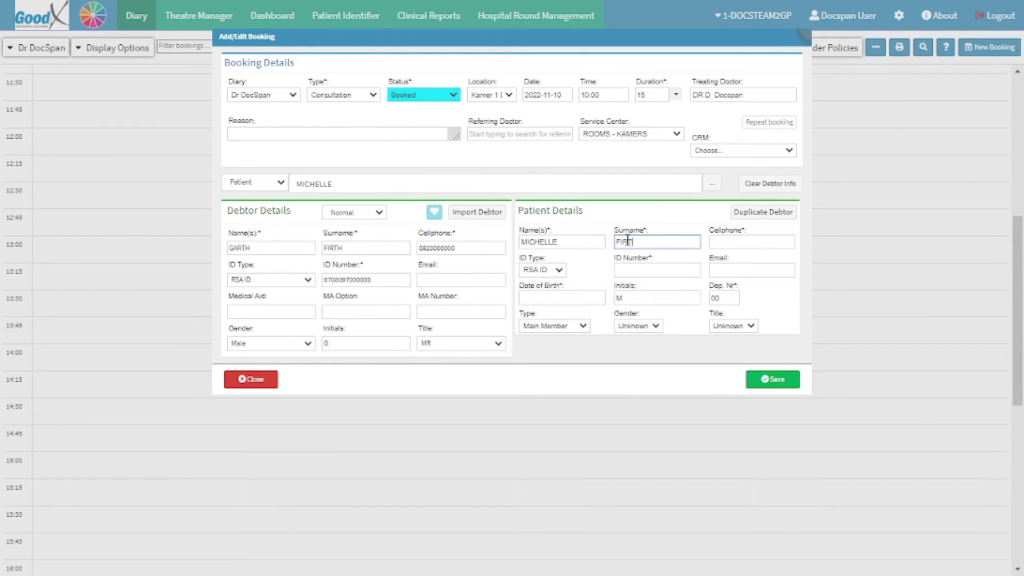
{"action": "left_click", "coordinate": [720, 241]}
{"action": "type", "text": "0825555555"}
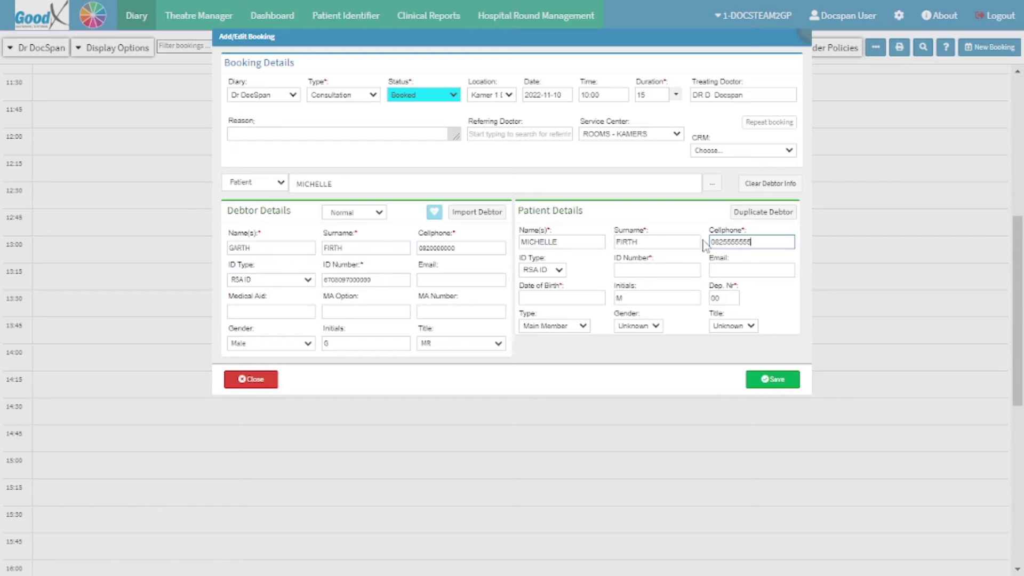
Keep ID Type as RSA ID, then enter the patient's ID number and e-mail address
{"action": "left_click", "coordinate": [557, 270]}
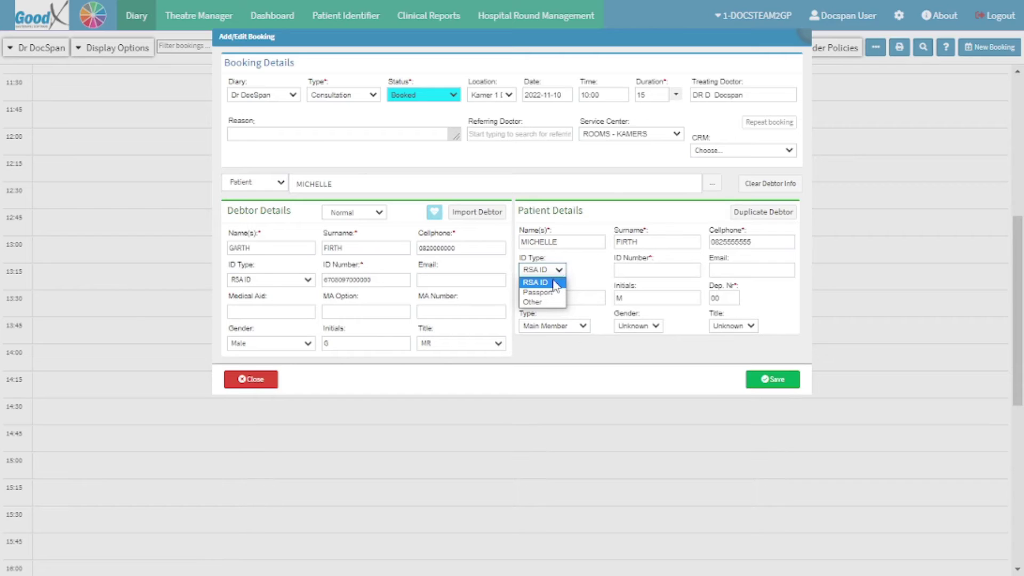
{"action": "left_click", "coordinate": [553, 284]}
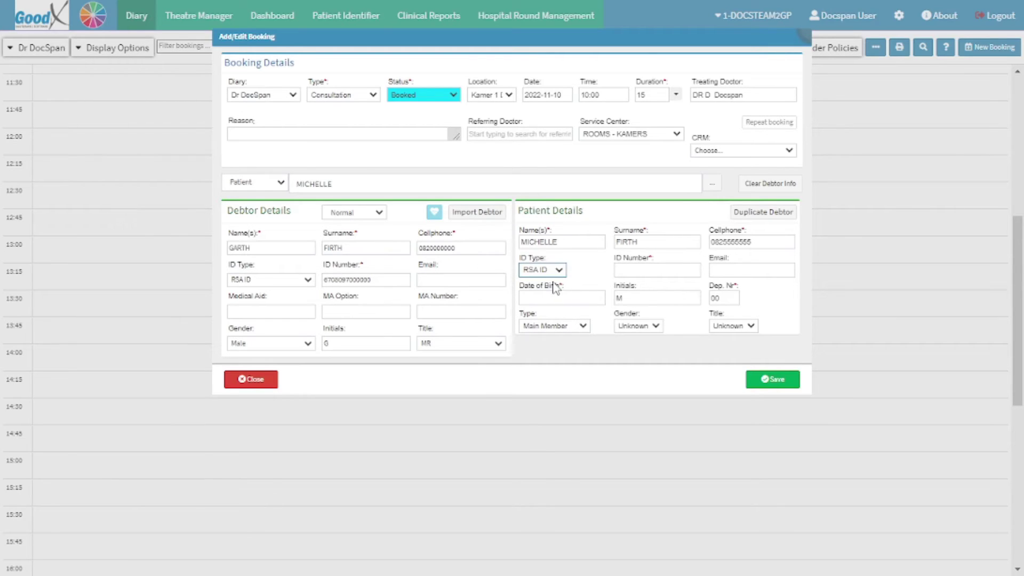
{"action": "left_click", "coordinate": [621, 269]}
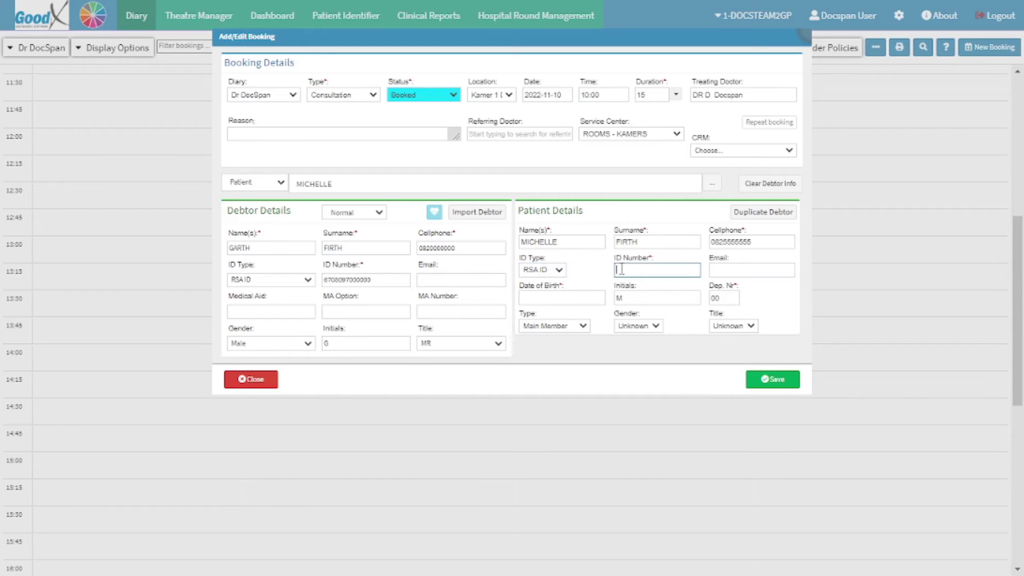
{"action": "left_click", "coordinate": [715, 270]}
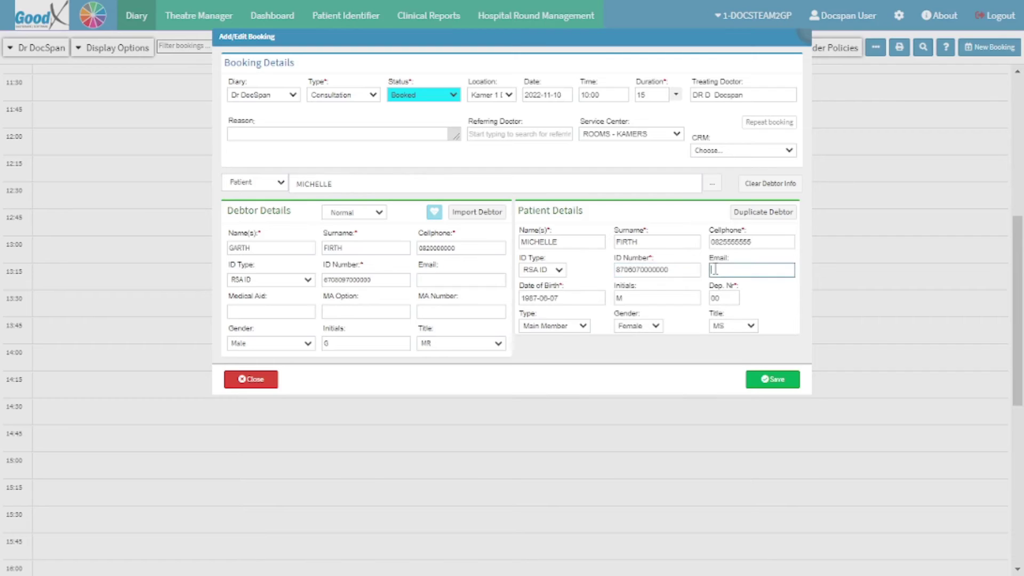
{"action": "type", "text": "EMAIL@ADDRESS.CO.ZA"}
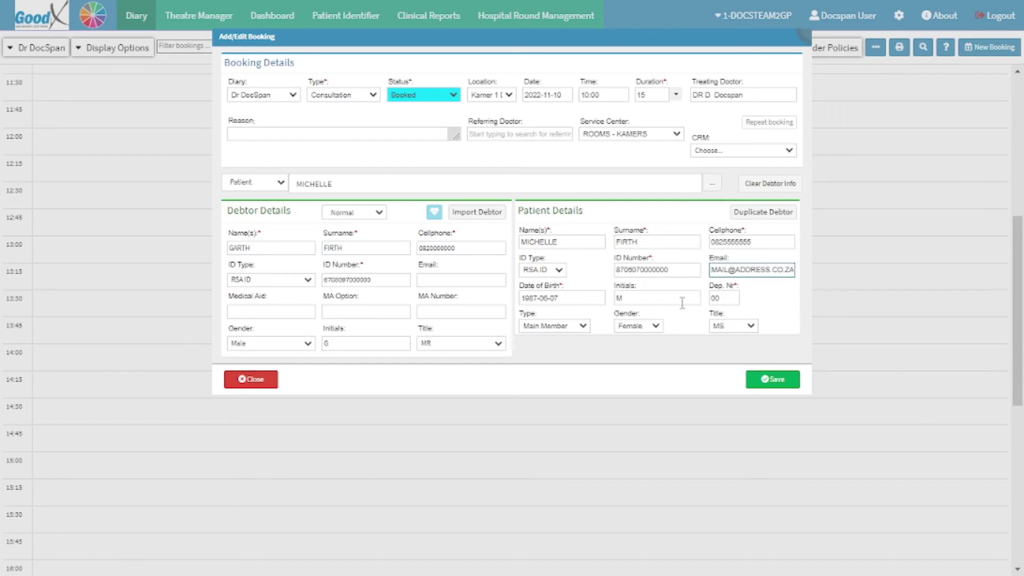
Change the patient's relationship Type from main member to Spouse
{"action": "left_click", "coordinate": [584, 329]}
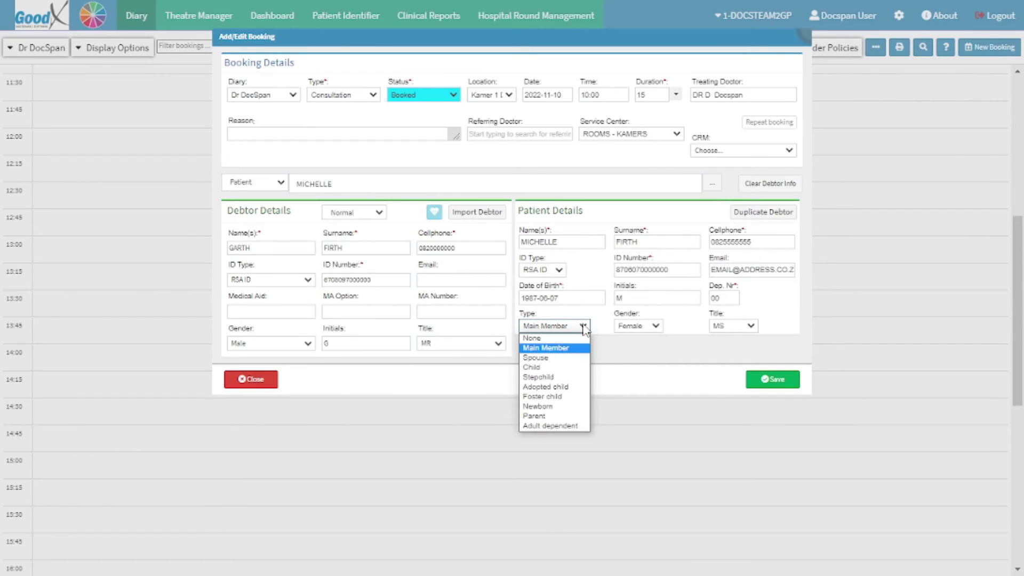
{"action": "left_click", "coordinate": [572, 358]}
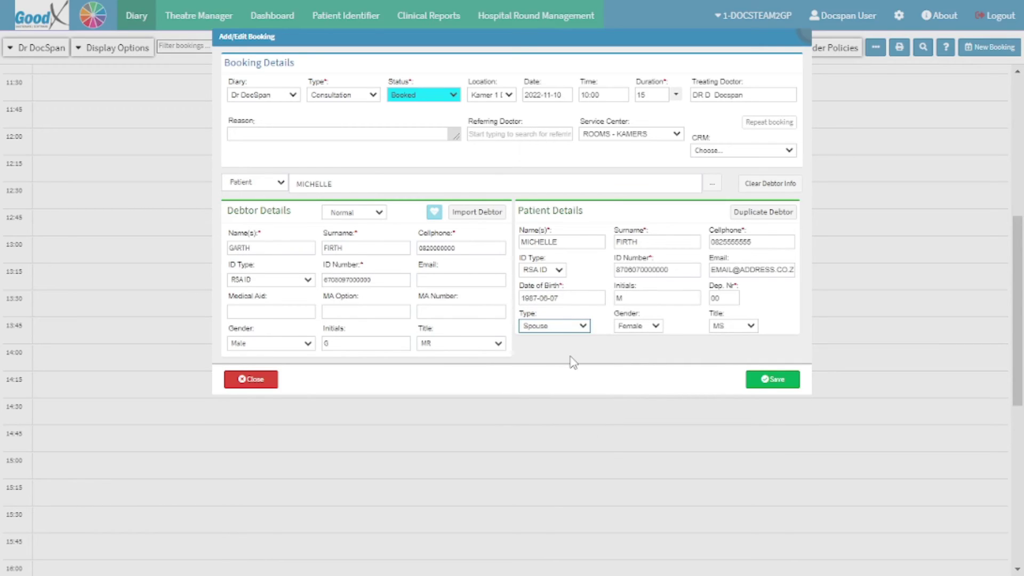
{"action": "left_click", "coordinate": [646, 326]}
{"action": "left_click", "coordinate": [254, 380]}
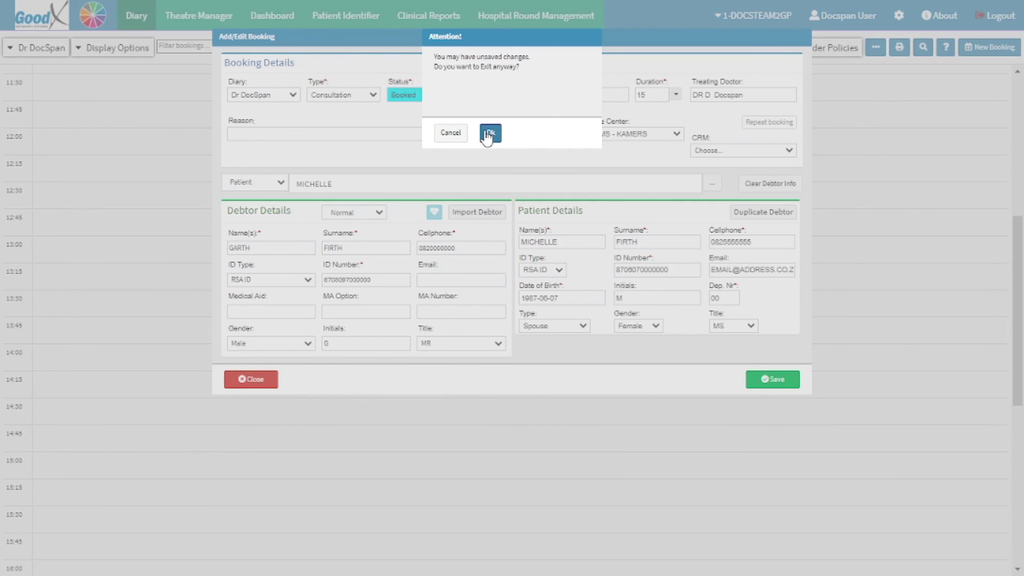
{"action": "left_click", "coordinate": [453, 133]}
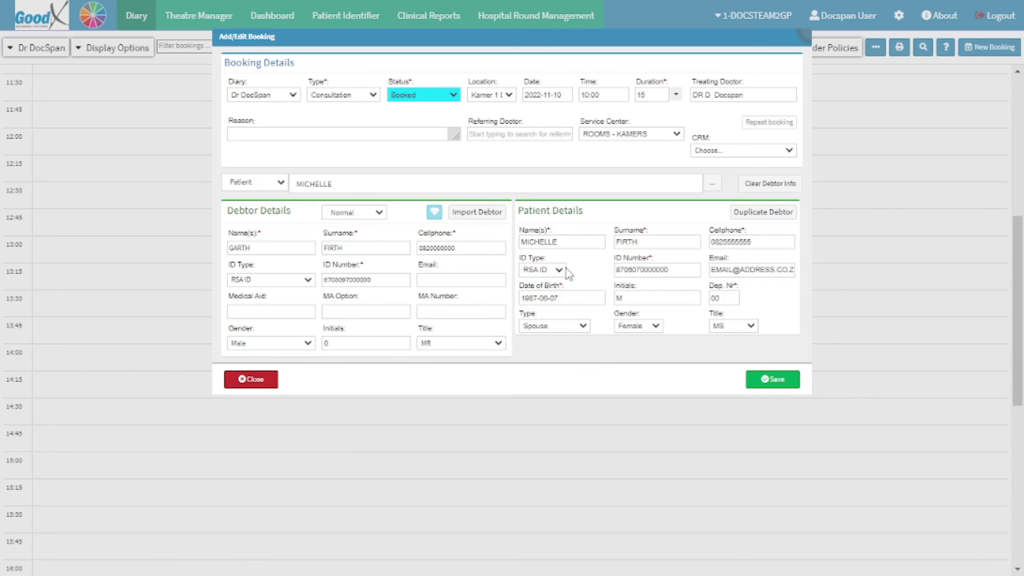
{"action": "left_click", "coordinate": [769, 381]}
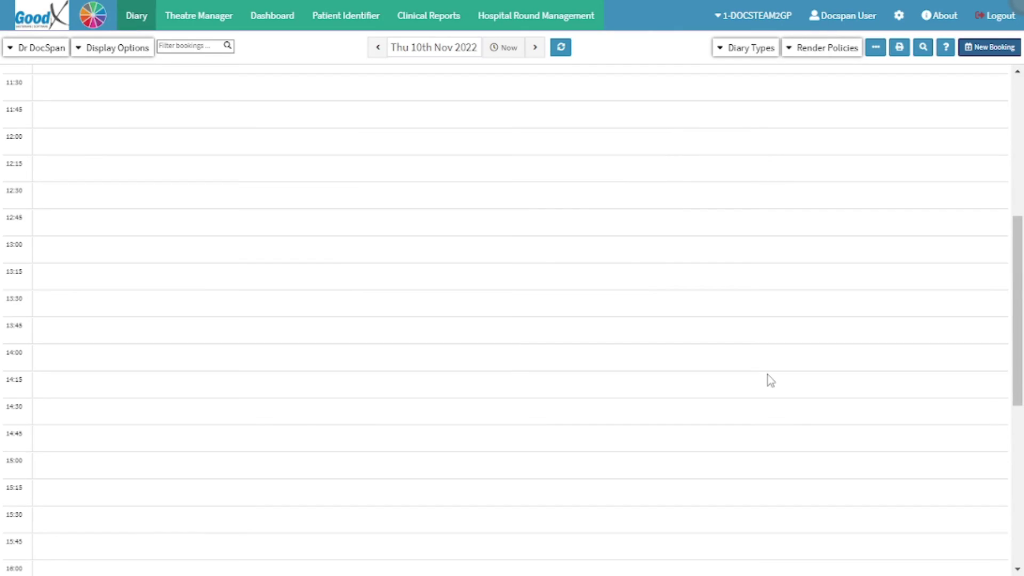
Save the booking and confirm the 10:00 Booked Consultation shows in the 10 Nov 2022 diary
{"action": "scroll", "coordinate": [767, 375], "scroll_direction": "up", "scroll_amount": 1}
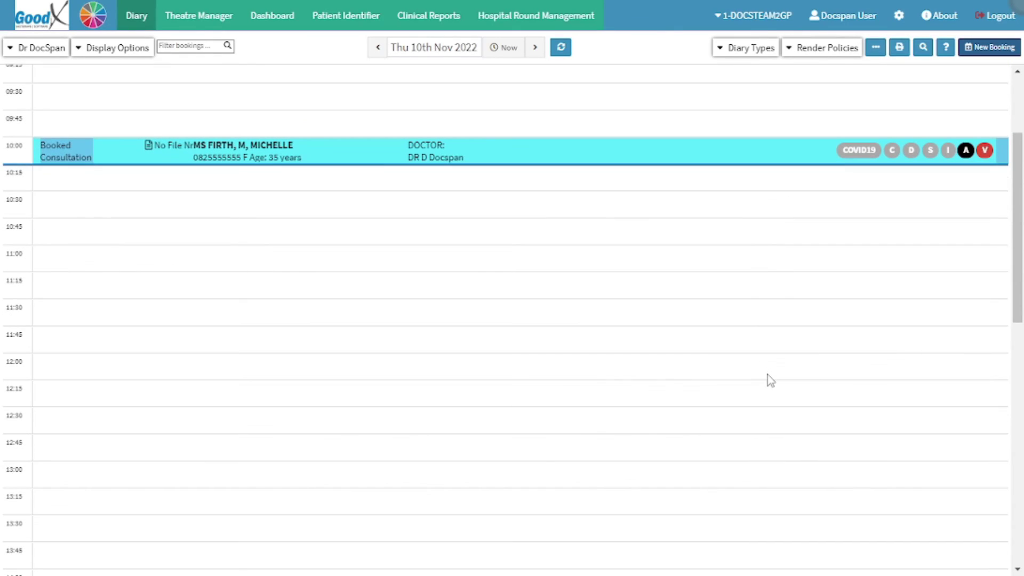
{"action": "left_click", "coordinate": [355, 151]}
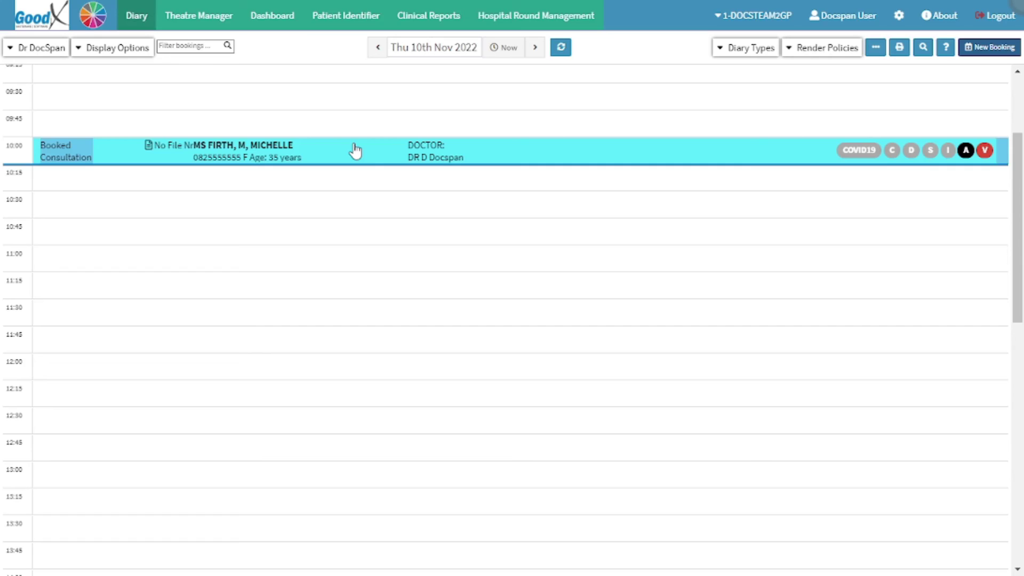